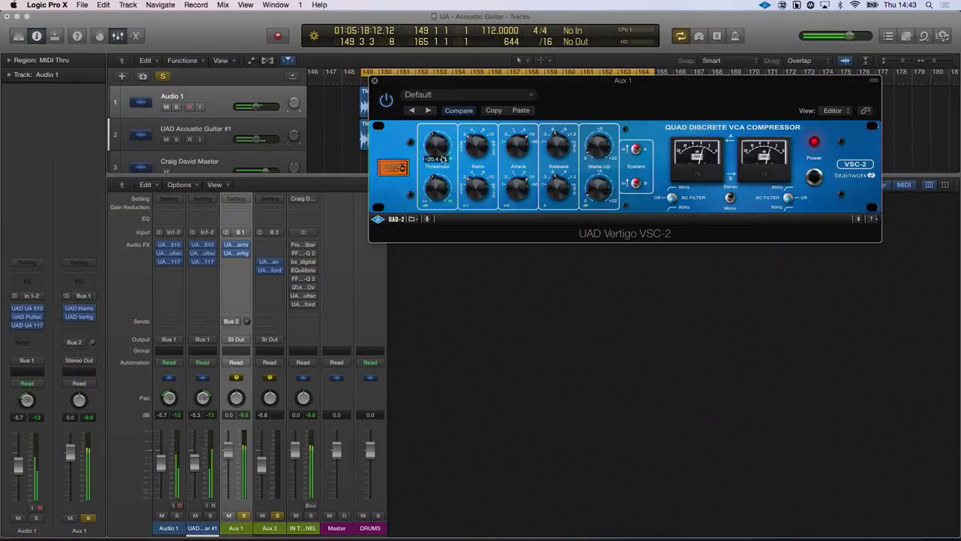
- Lower the Aux 1 Vertigo VSC-2 threshold to about -22 dB and stop playback
{"action": "left_click_drag", "start_coordinate": [443, 160], "coordinate": [443, 158]}
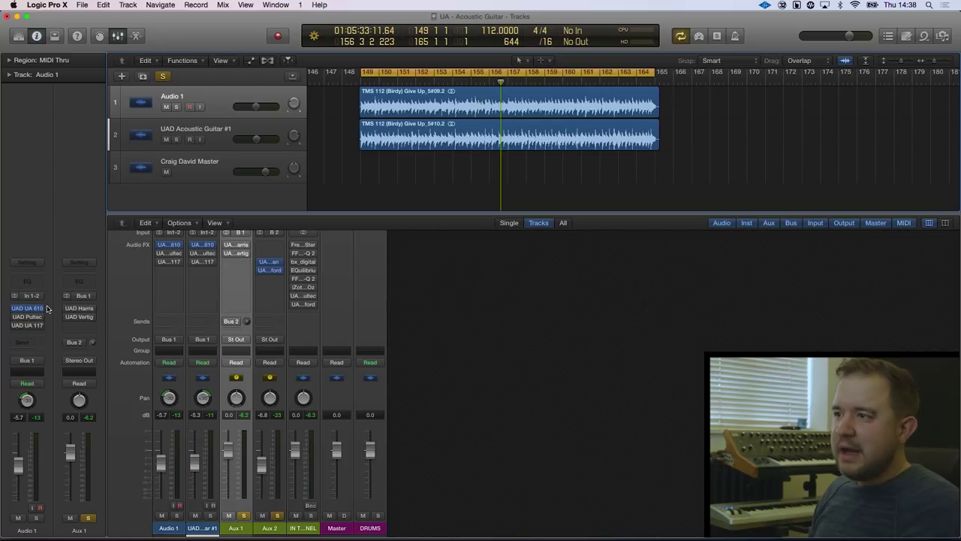
{"action": "left_click_drag", "start_coordinate": [352, 124], "coordinate": [354, 121]}
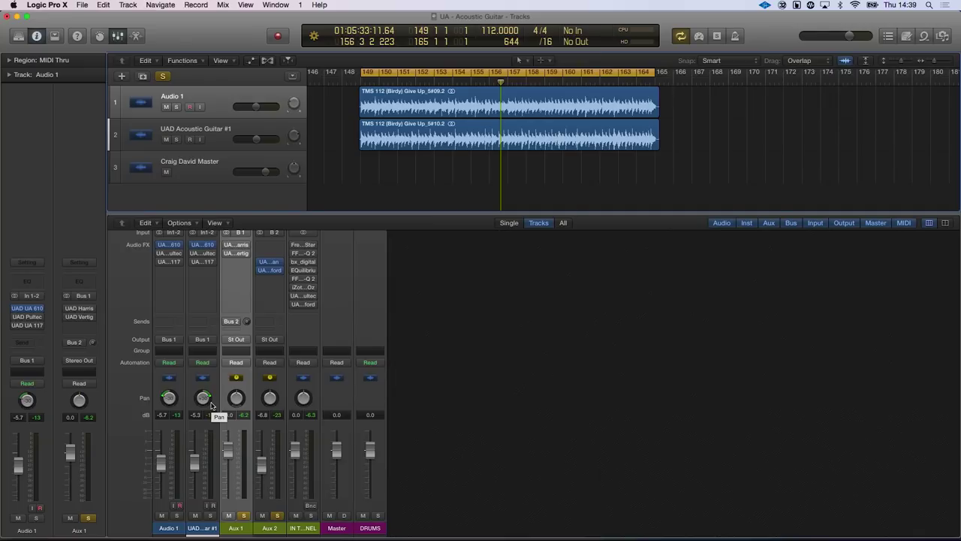
{"action": "key", "text": "space"}
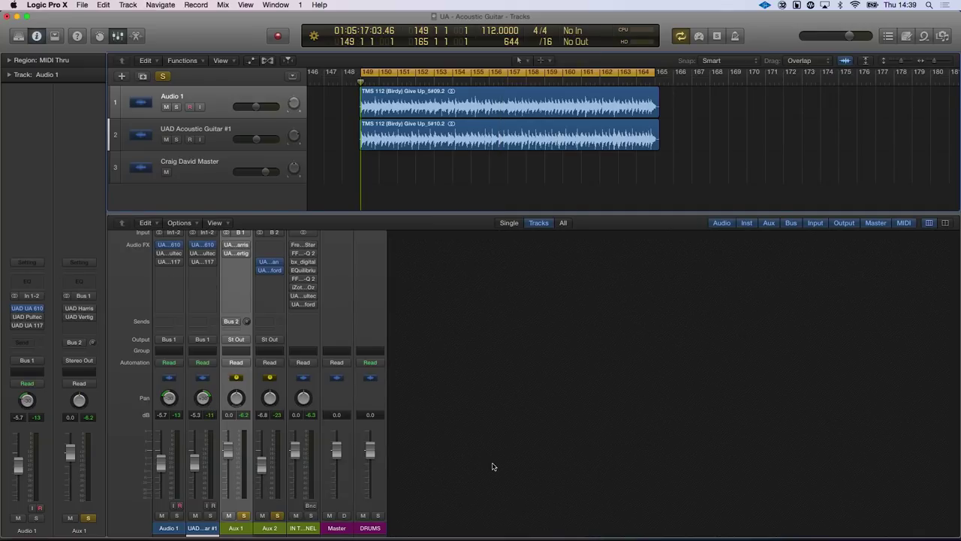
- Bring up Audio 1's UA 610-B preamp and play back the guitar takes
{"action": "left_click", "coordinate": [178, 247]}
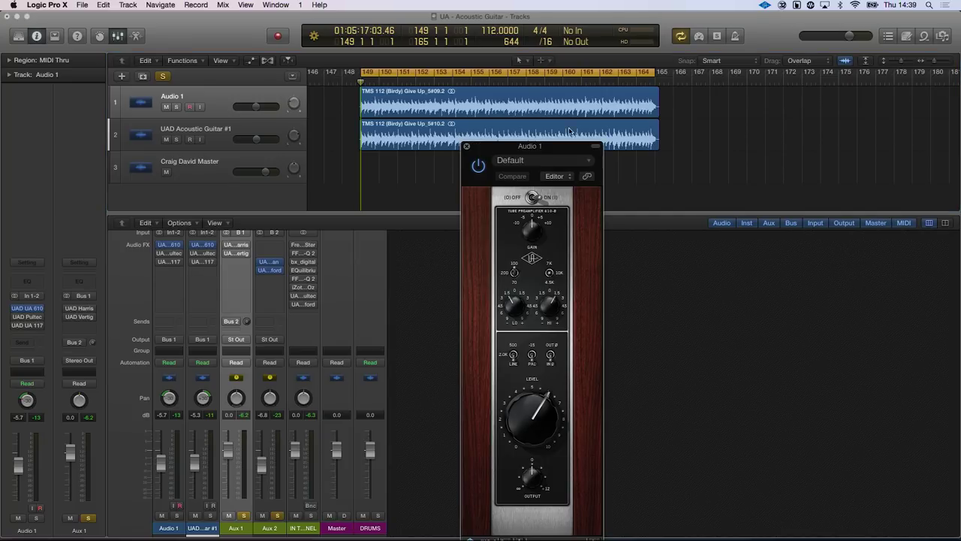
{"action": "left_click_drag", "start_coordinate": [528, 149], "coordinate": [821, 49]}
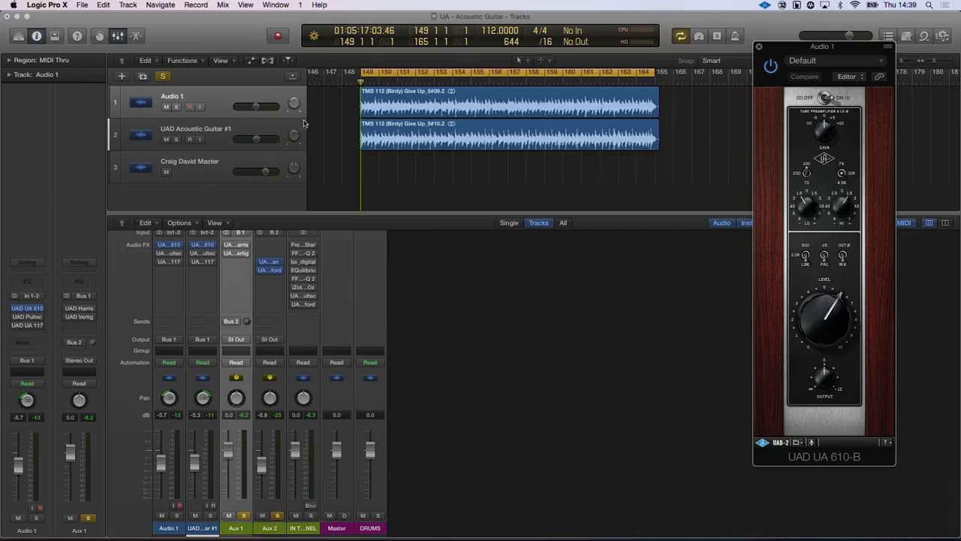
{"action": "left_click", "coordinate": [468, 160]}
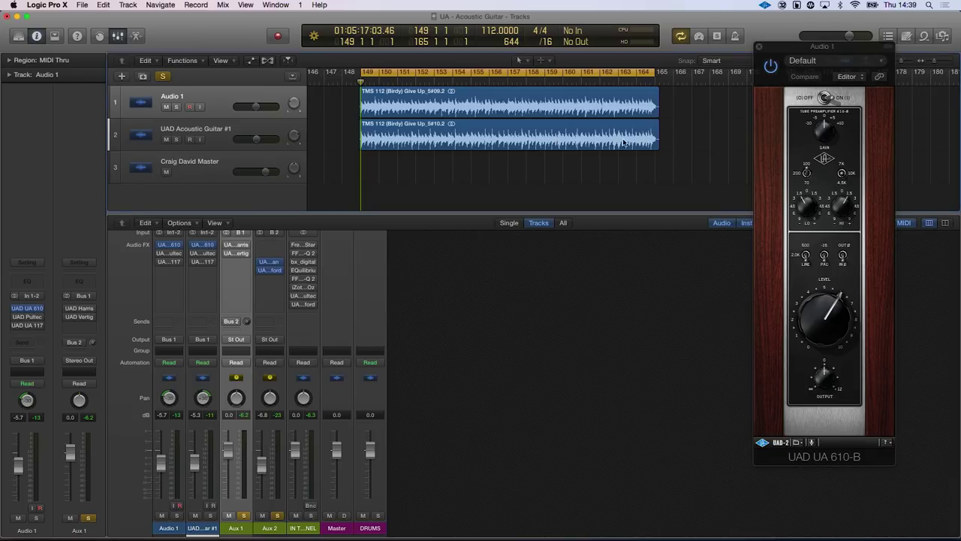
{"action": "key", "text": "space"}
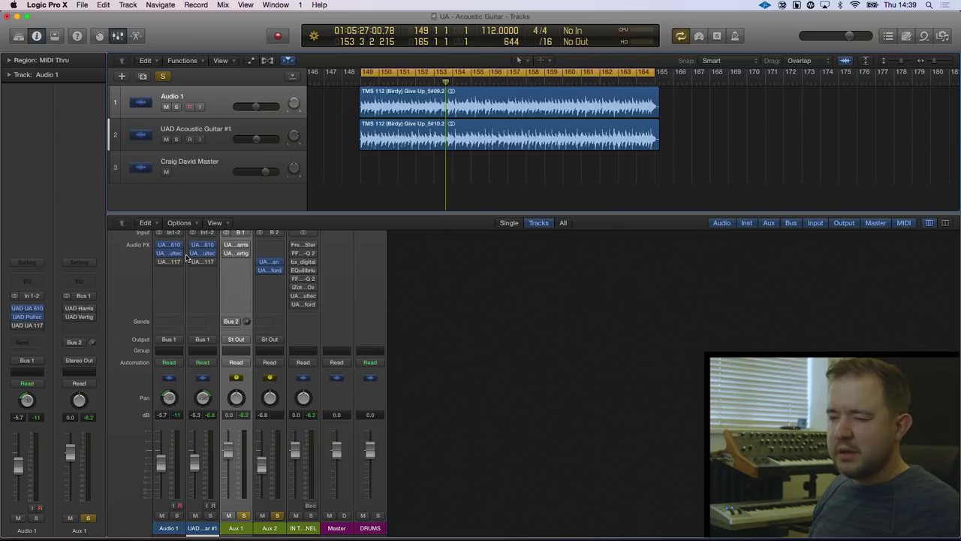
- Tweak a setting on Audio 1's Pultec-Pro Legacy EQ, then close the EQ window
{"action": "left_click", "coordinate": [172, 254]}
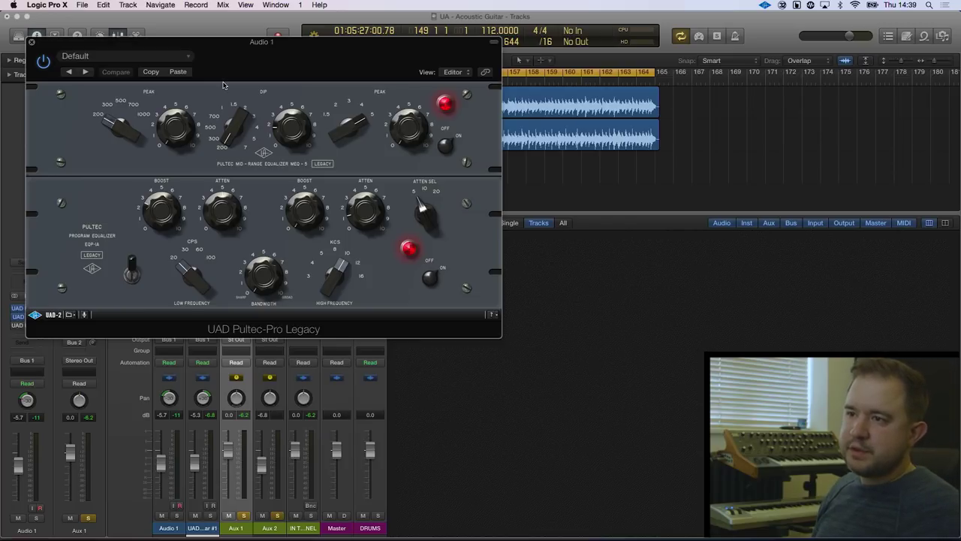
{"action": "left_click_drag", "start_coordinate": [233, 51], "coordinate": [526, 38]}
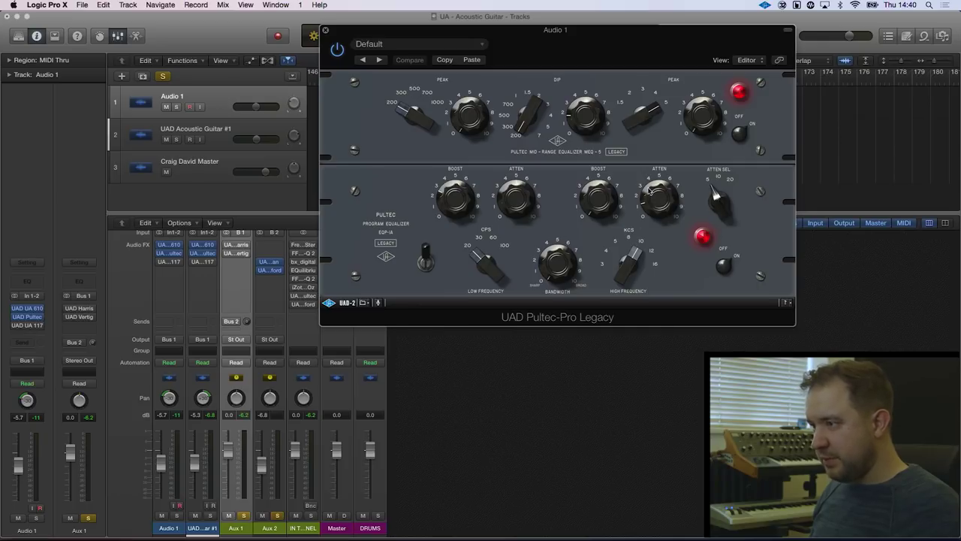
{"action": "left_click", "coordinate": [662, 200]}
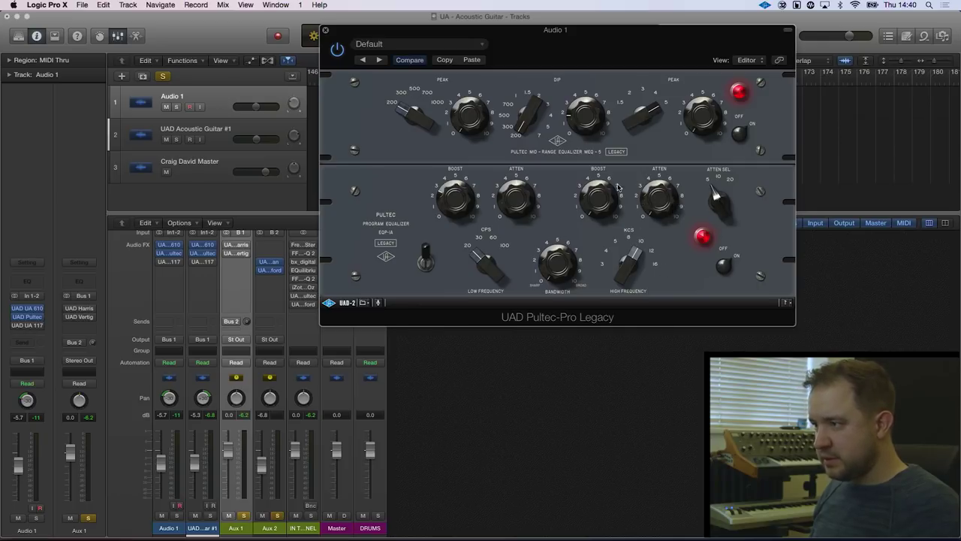
{"action": "left_click", "coordinate": [326, 31]}
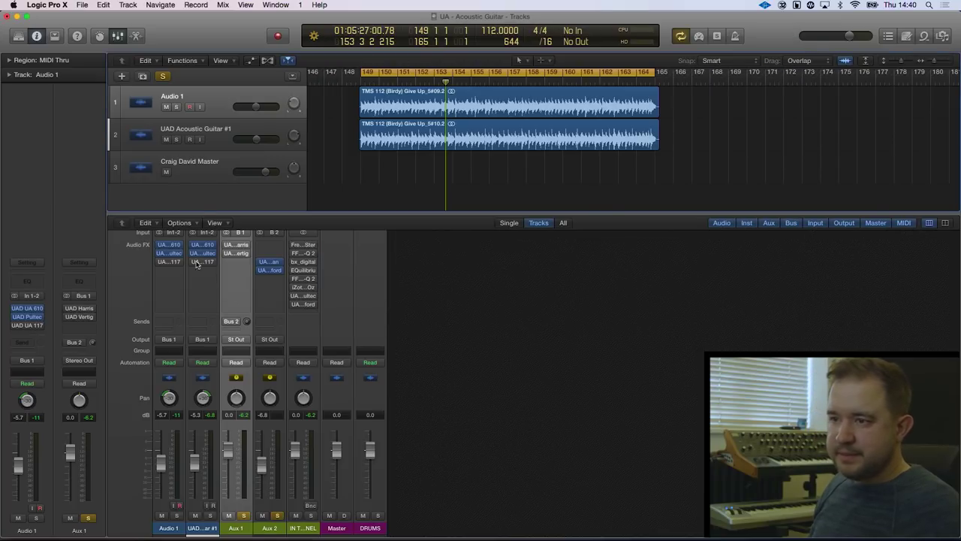
- Play the acoustic guitar takes back from bar 149
{"action": "key", "text": "space"}
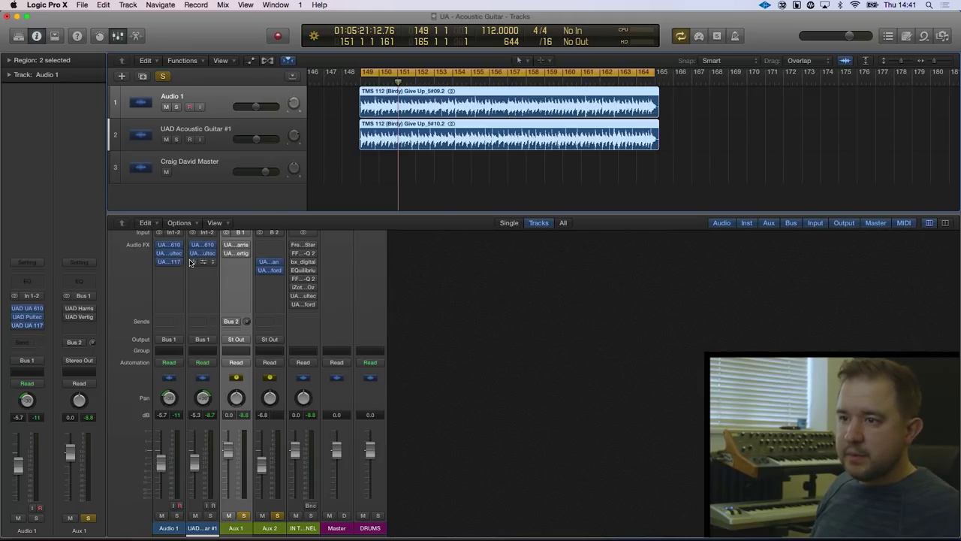
- Check Audio 1's 1176LN compressor, deselect both regions, and replay from bar 149
{"action": "left_click", "coordinate": [172, 262]}
{"action": "left_click_drag", "start_coordinate": [313, 50], "coordinate": [547, 90]}
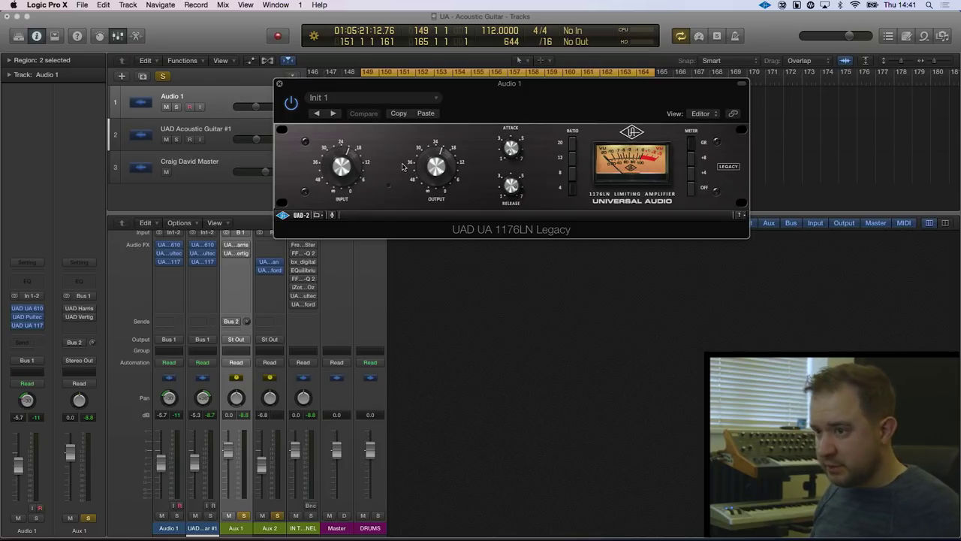
{"action": "left_click", "coordinate": [279, 83]}
{"action": "left_click", "coordinate": [451, 192]}
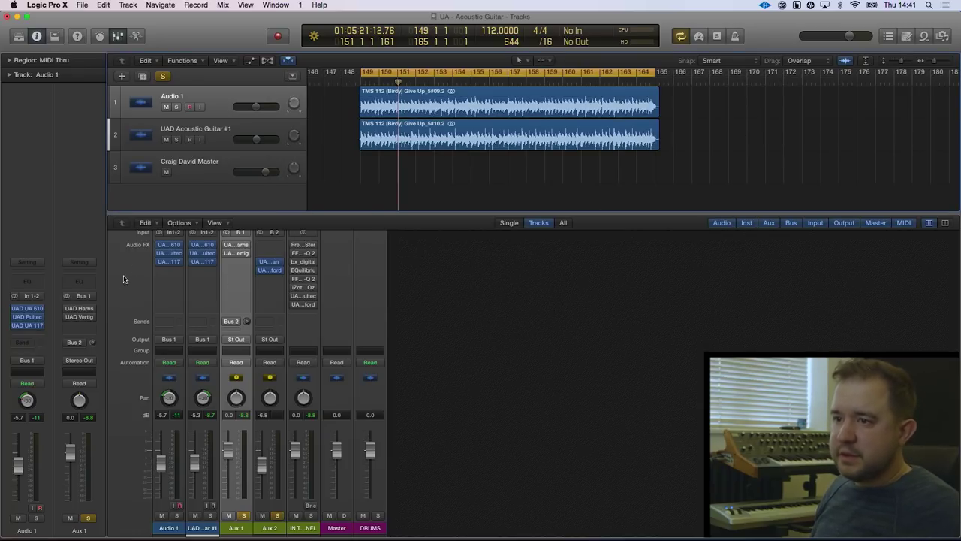
{"action": "key", "text": "space"}
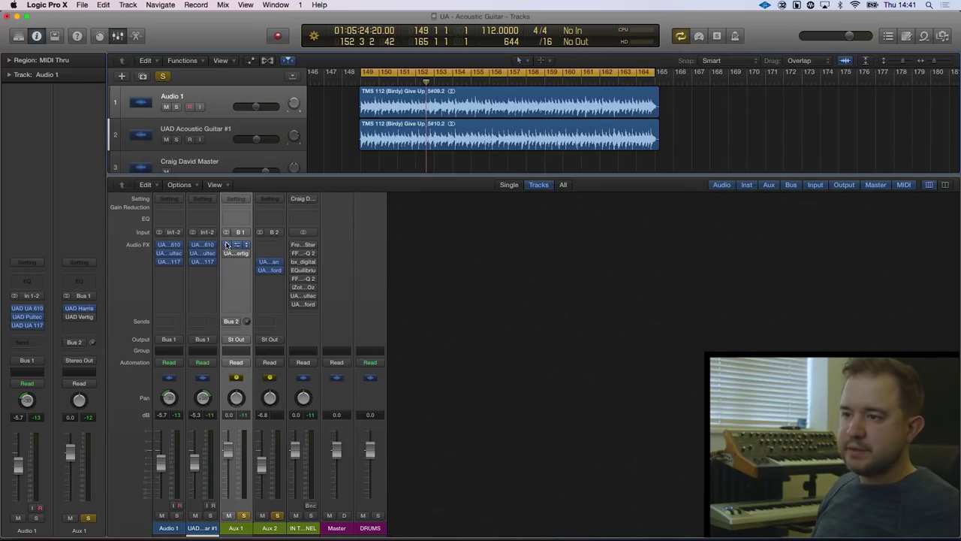
{"action": "left_click", "coordinate": [235, 246]}
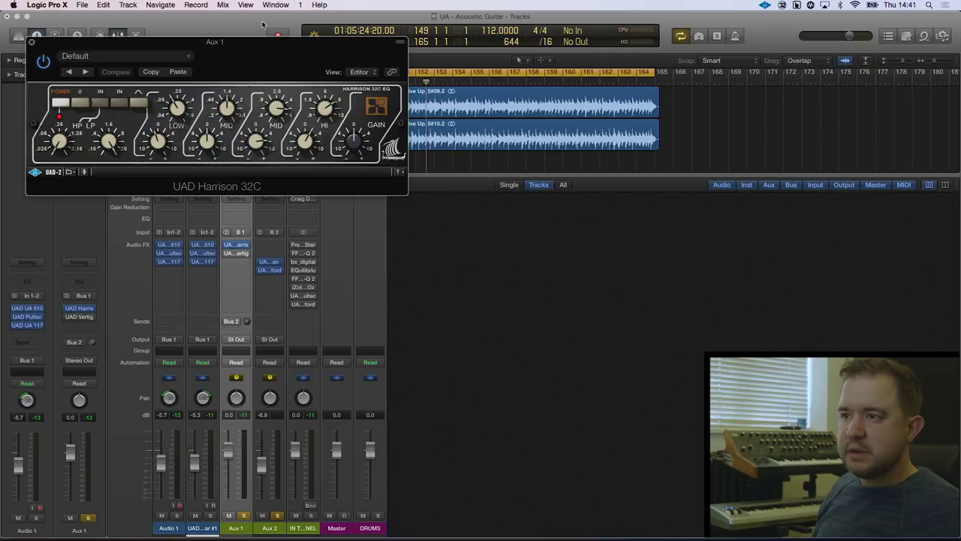
{"action": "left_click_drag", "start_coordinate": [244, 43], "coordinate": [589, 139]}
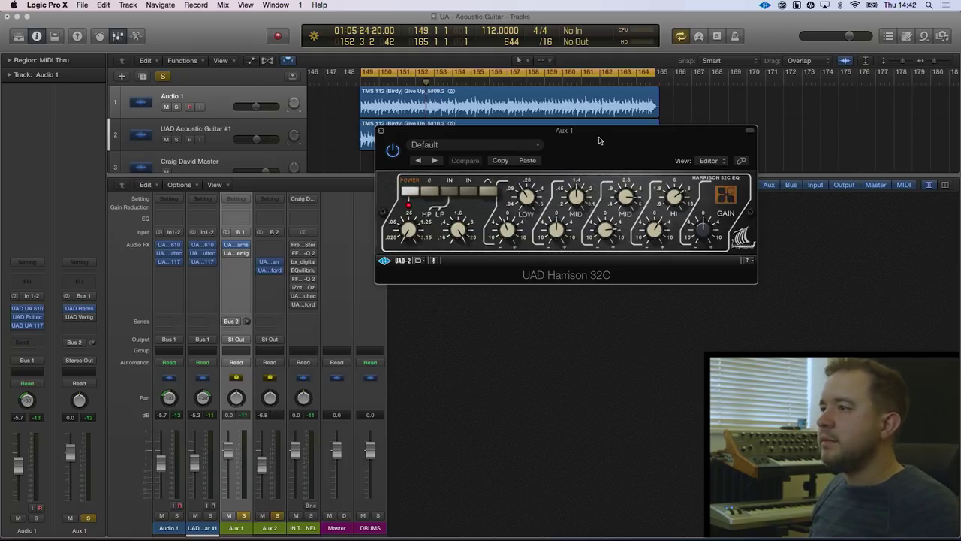
{"action": "left_click_drag", "start_coordinate": [600, 139], "coordinate": [730, 84]}
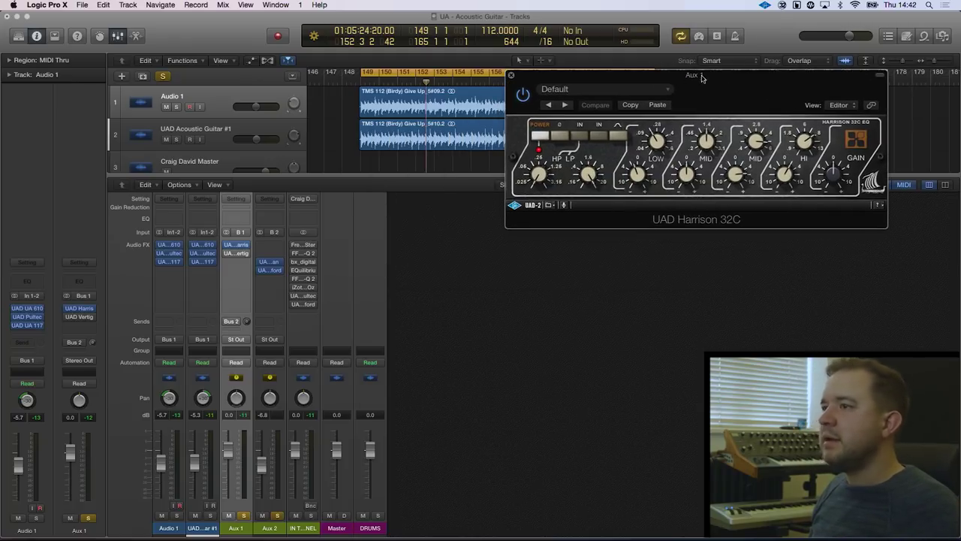
{"action": "left_click", "coordinate": [540, 136]}
{"action": "key", "text": "space"}
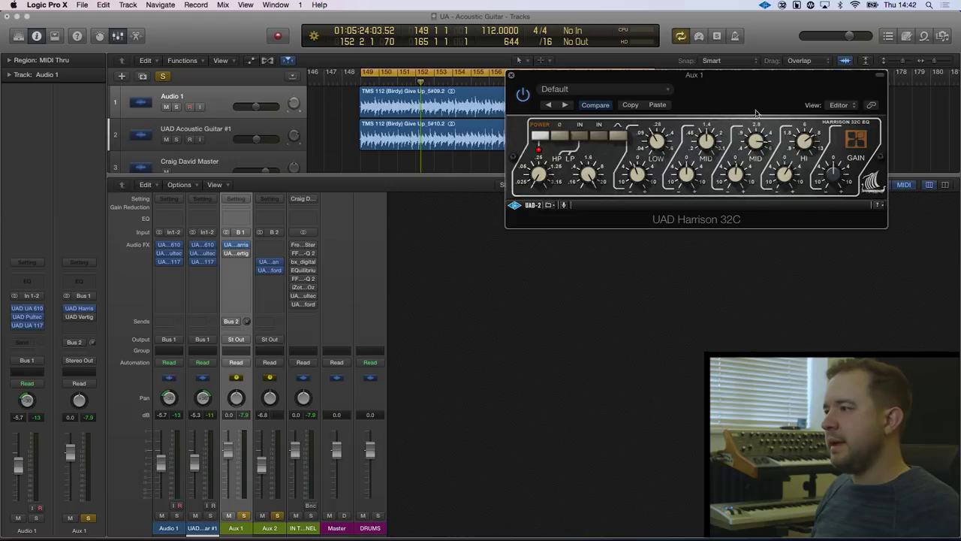
{"action": "key", "text": "space"}
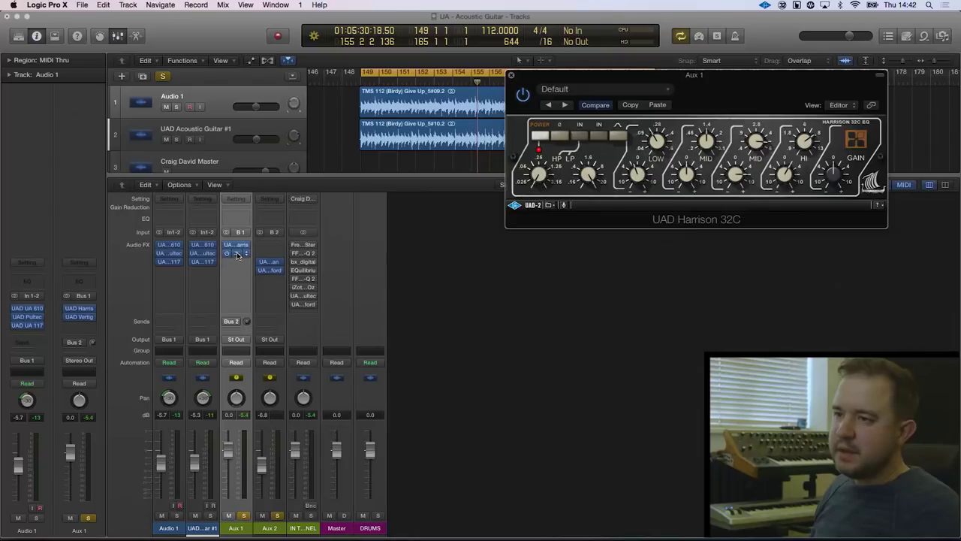
- Power on Aux 1's VSC-2 and pull its threshold down to about -19.9 during playback
{"action": "left_click_drag", "start_coordinate": [356, 52], "coordinate": [688, 116]}
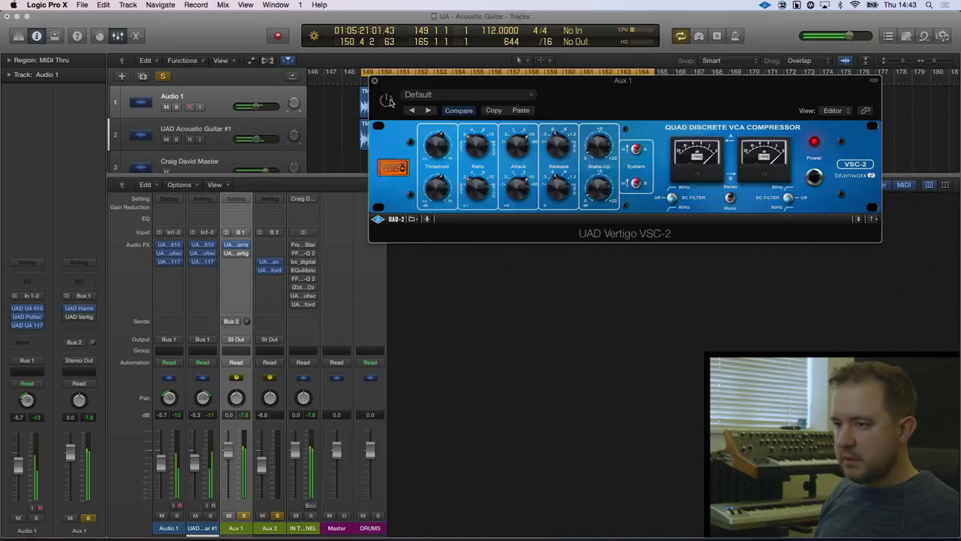
{"action": "left_click", "coordinate": [386, 101]}
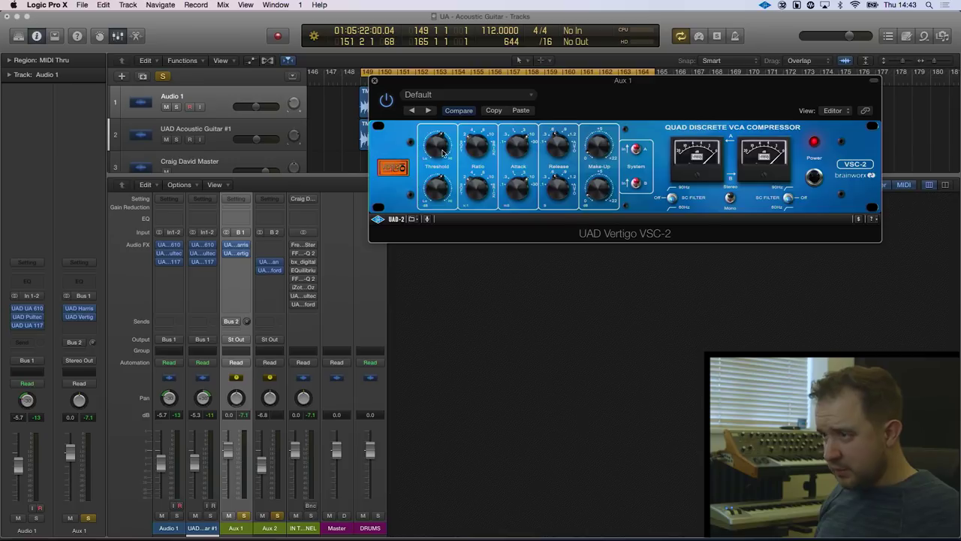
{"action": "key", "text": "space"}
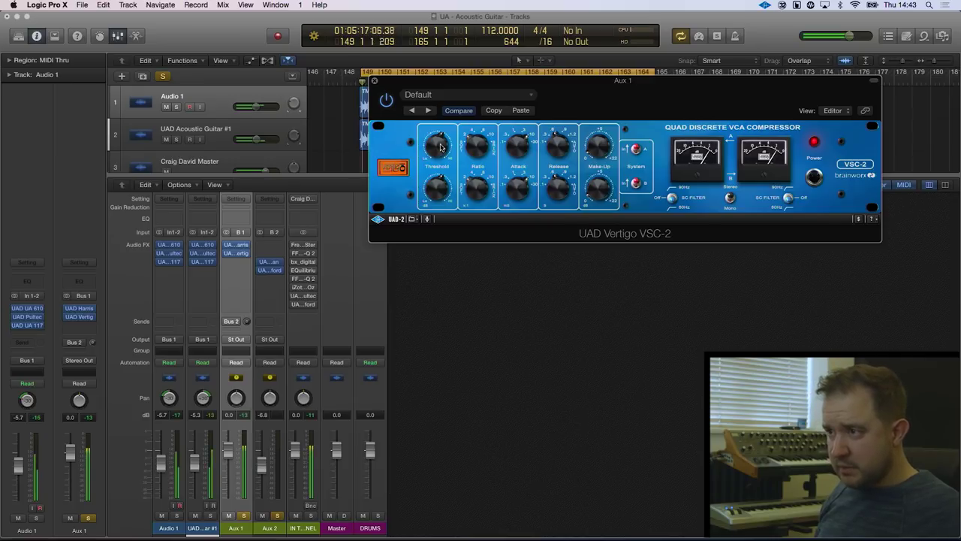
{"action": "left_click_drag", "start_coordinate": [441, 150], "coordinate": [443, 158]}
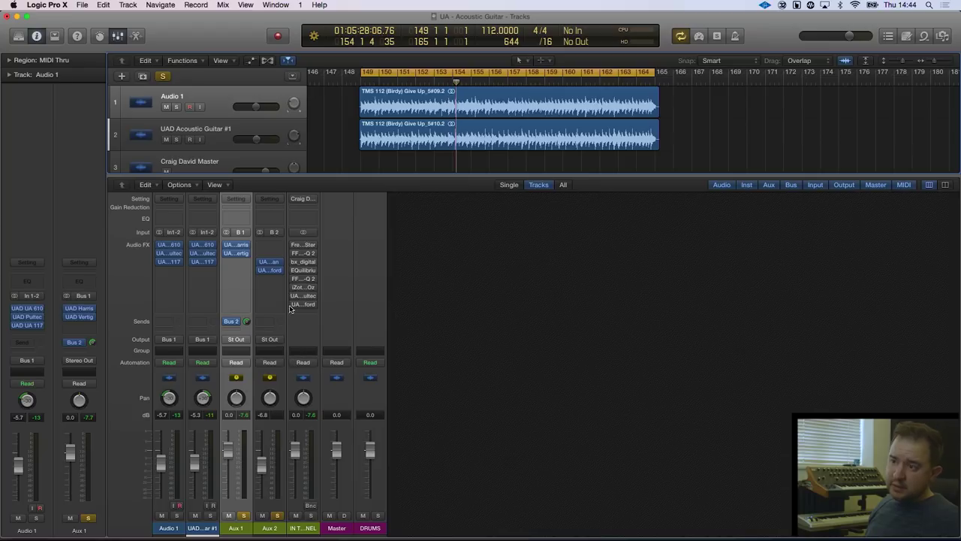
- Open Aux 2's Ocean Way Studios reverb and keep the third microphone on U67
{"action": "left_click", "coordinate": [271, 263]}
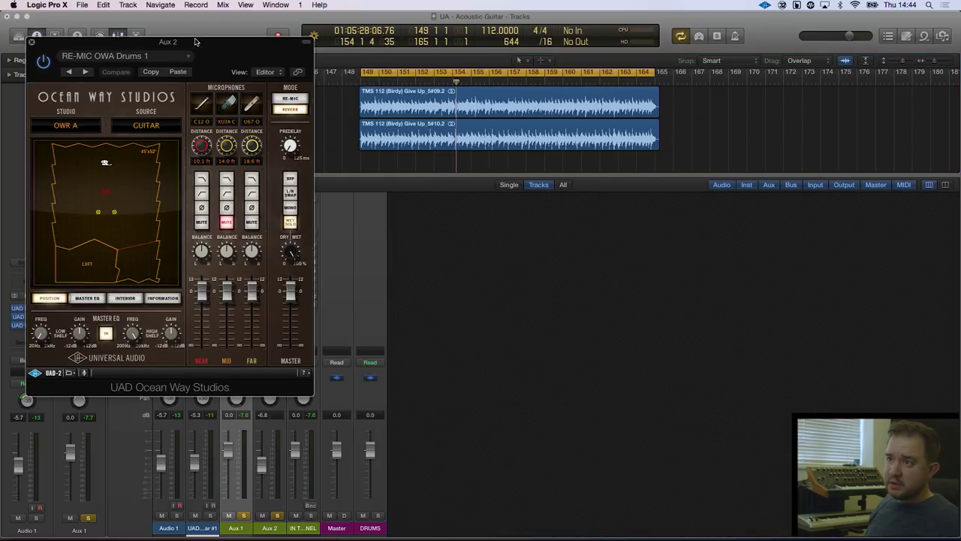
{"action": "left_click_drag", "start_coordinate": [195, 41], "coordinate": [691, 55]}
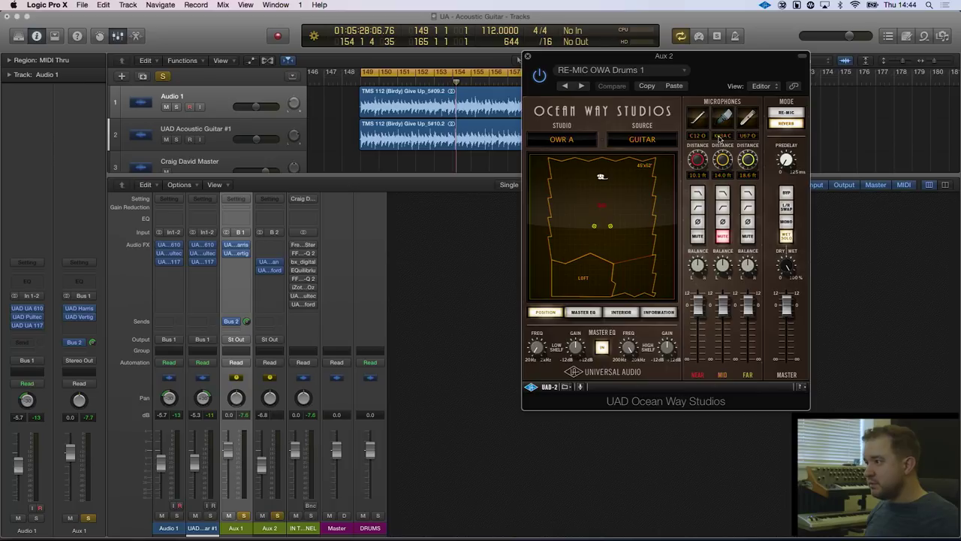
{"action": "left_click", "coordinate": [748, 137]}
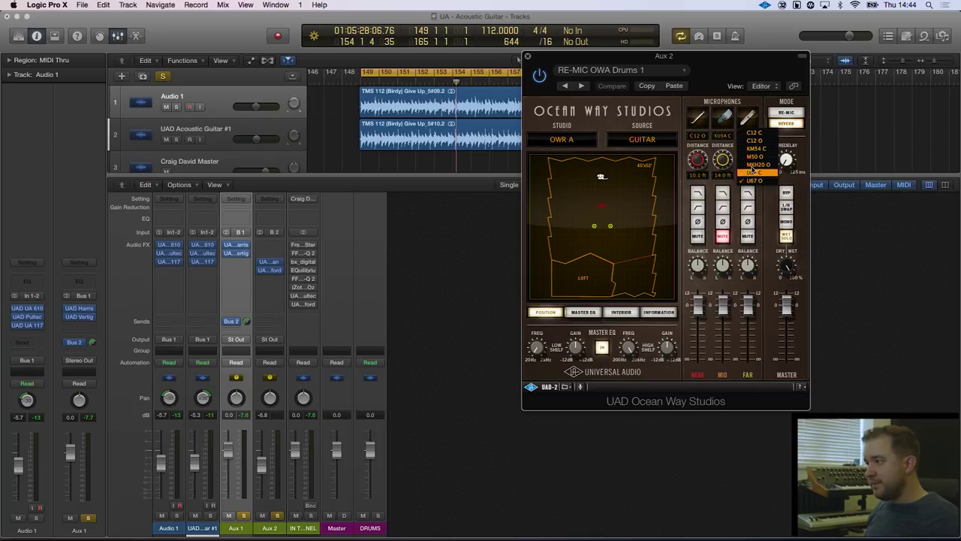
{"action": "left_click", "coordinate": [732, 68]}
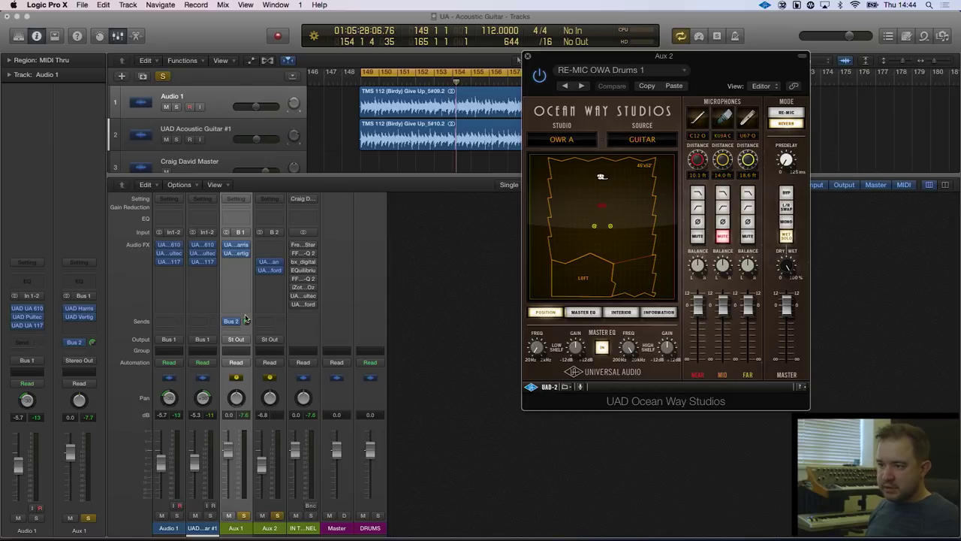
- Solo Aux 2 and raise its reverb fader from -∞ to about -7.6 dB while playing from bar 149
{"action": "left_click", "coordinate": [278, 516]}
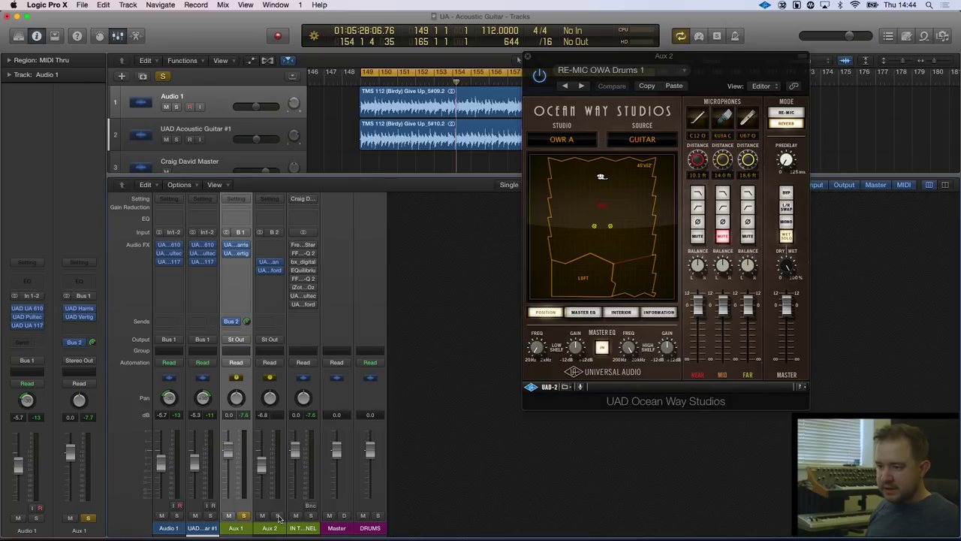
{"action": "key", "text": "space"}
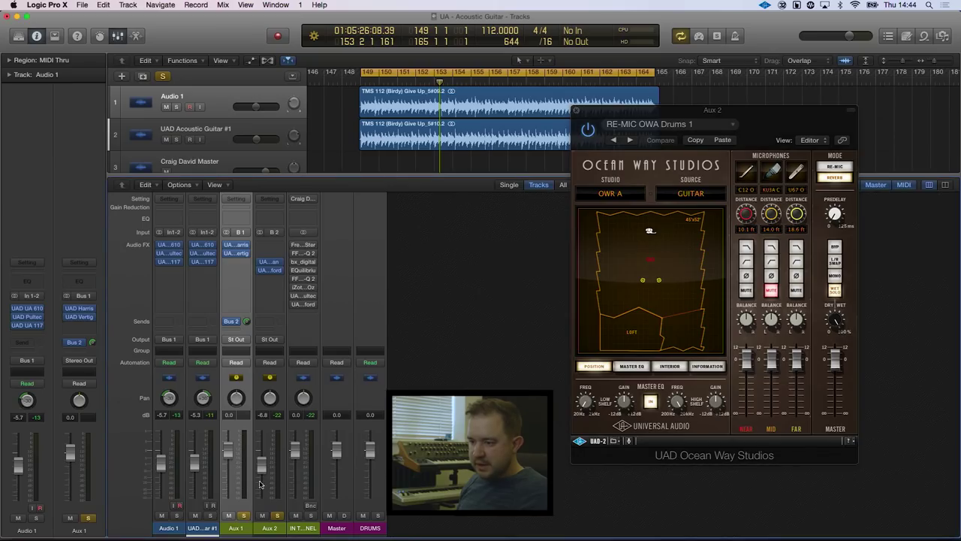
{"action": "key", "text": "space"}
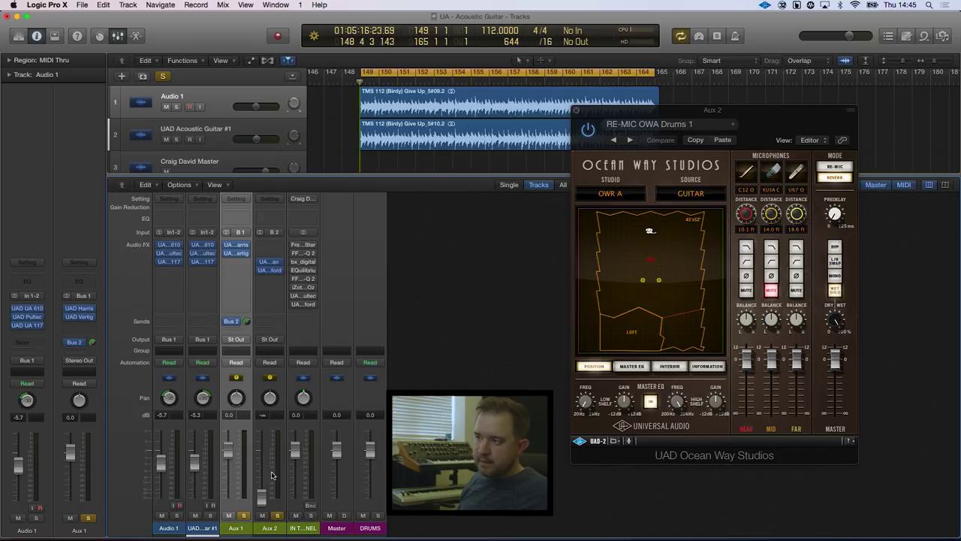
{"action": "left_click_drag", "start_coordinate": [268, 433], "coordinate": [269, 409]}
{"action": "left_click_drag", "start_coordinate": [262, 473], "coordinate": [261, 468]}
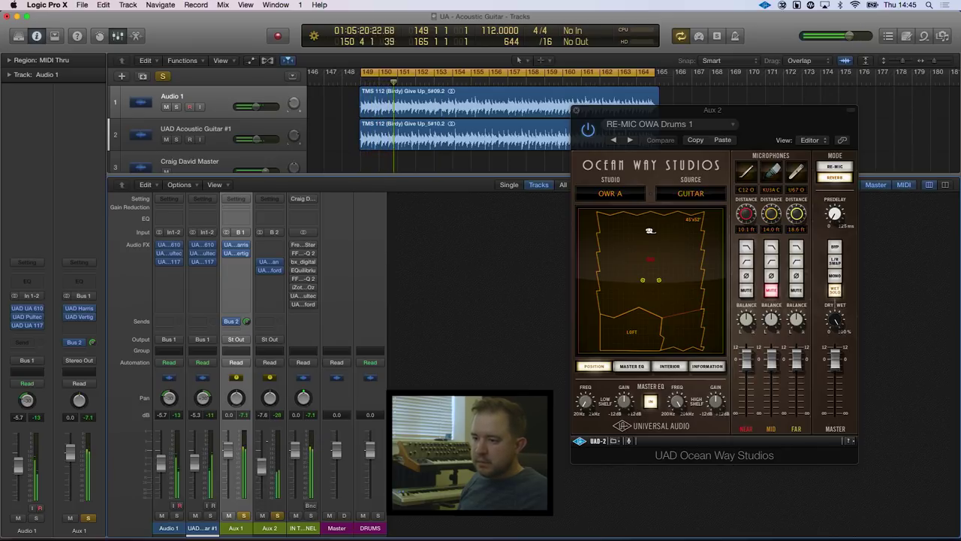
{"action": "left_click_drag", "start_coordinate": [261, 467], "coordinate": [261, 469]}
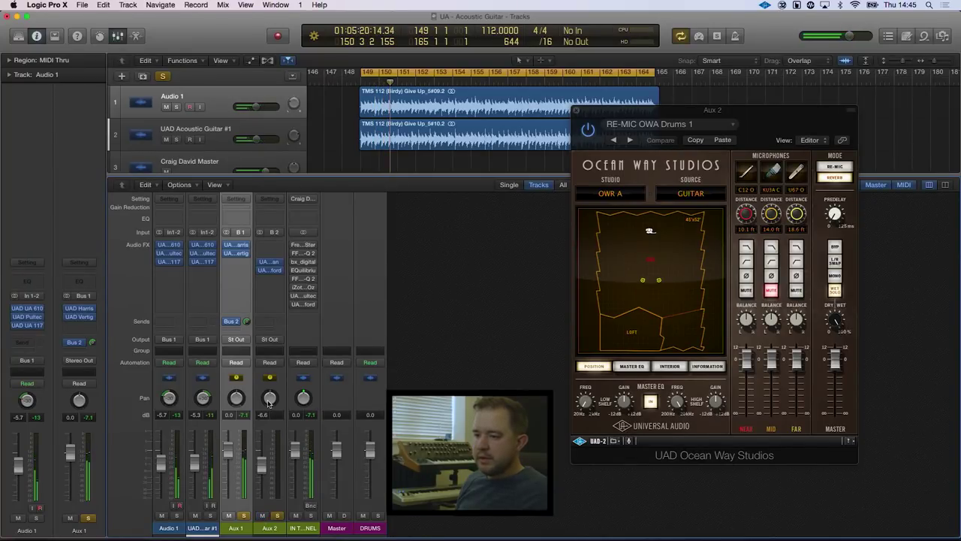
{"action": "key", "text": "space"}
{"action": "key", "text": "space"}
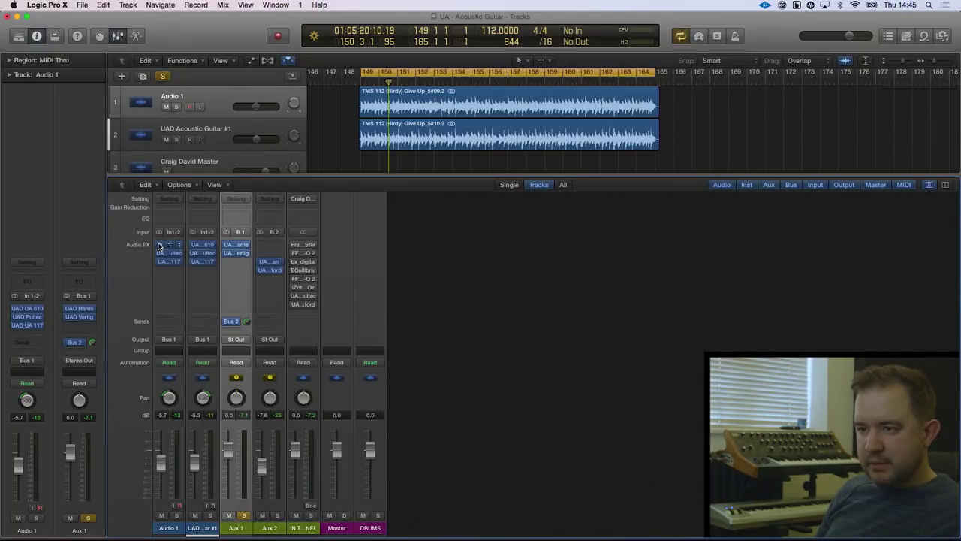
{"action": "left_click", "coordinate": [226, 261]}
{"action": "left_click", "coordinate": [226, 264]}
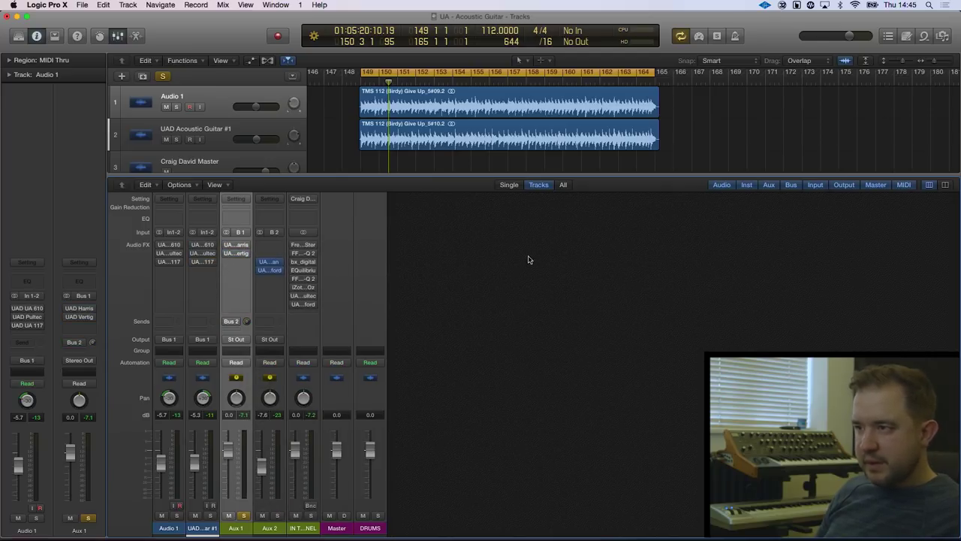
{"action": "key", "text": "space"}
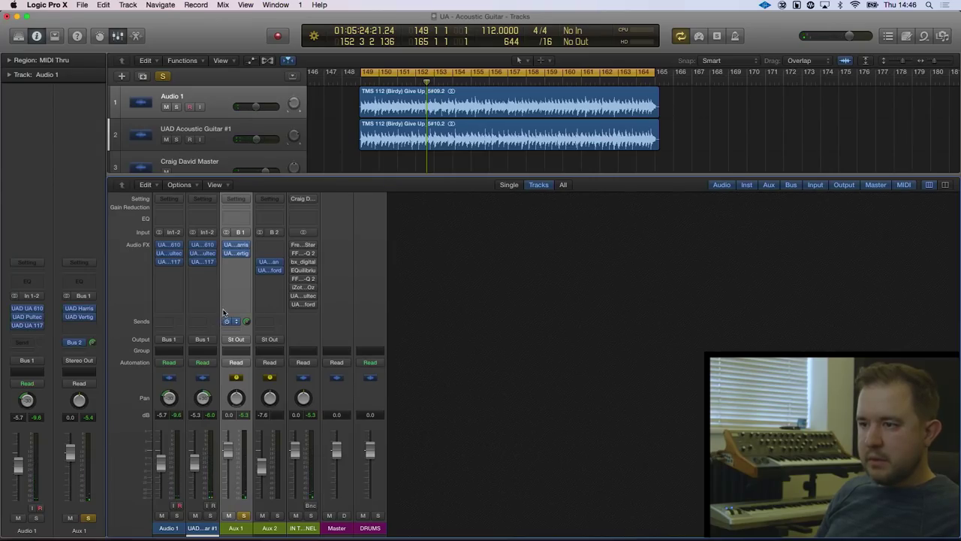
{"action": "key", "text": "space"}
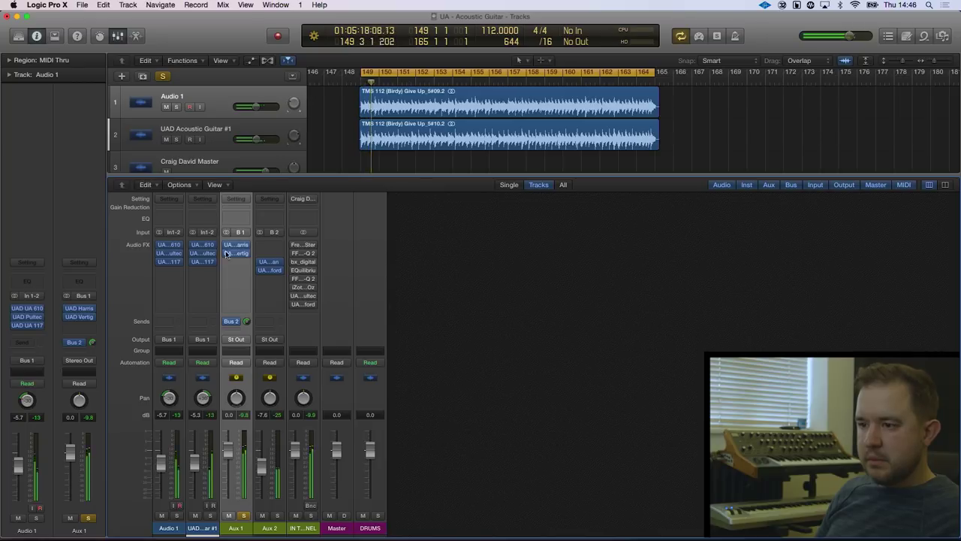